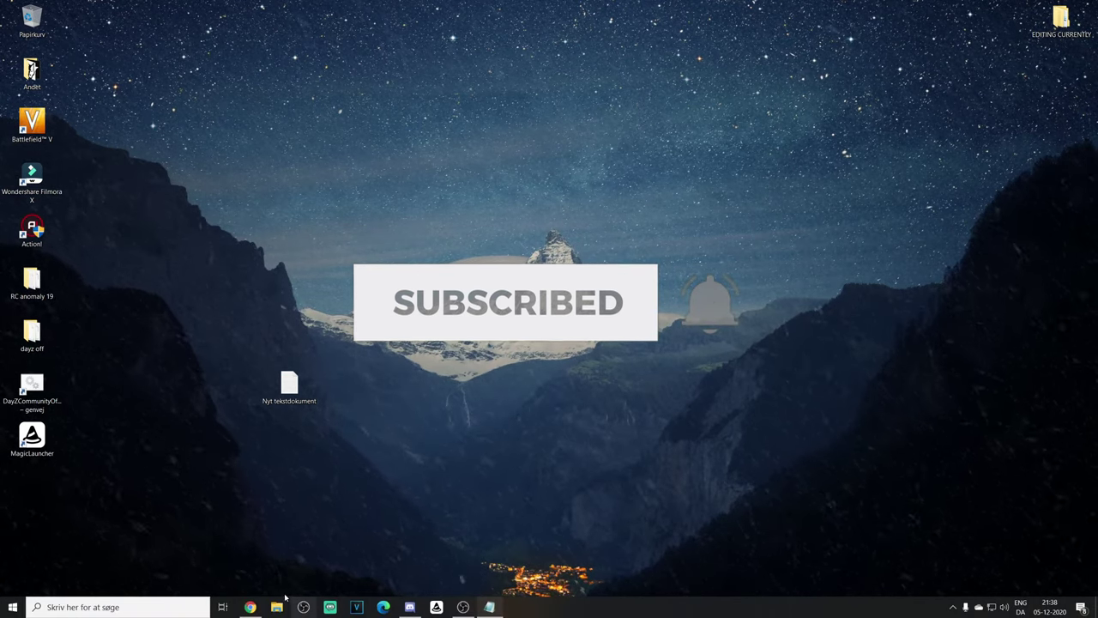
# Switch to Steam and open the Workshop for DayZ from the game library.
pyautogui.click(953, 608)
pyautogui.click(963, 542)
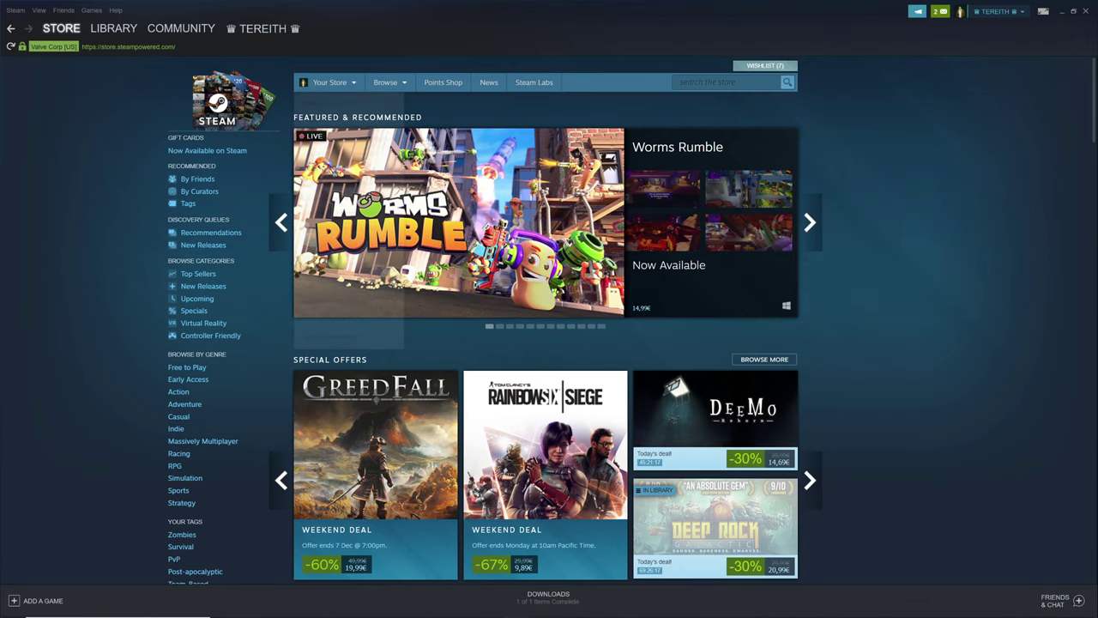
pyautogui.click(94, 10)
pyautogui.click(100, 24)
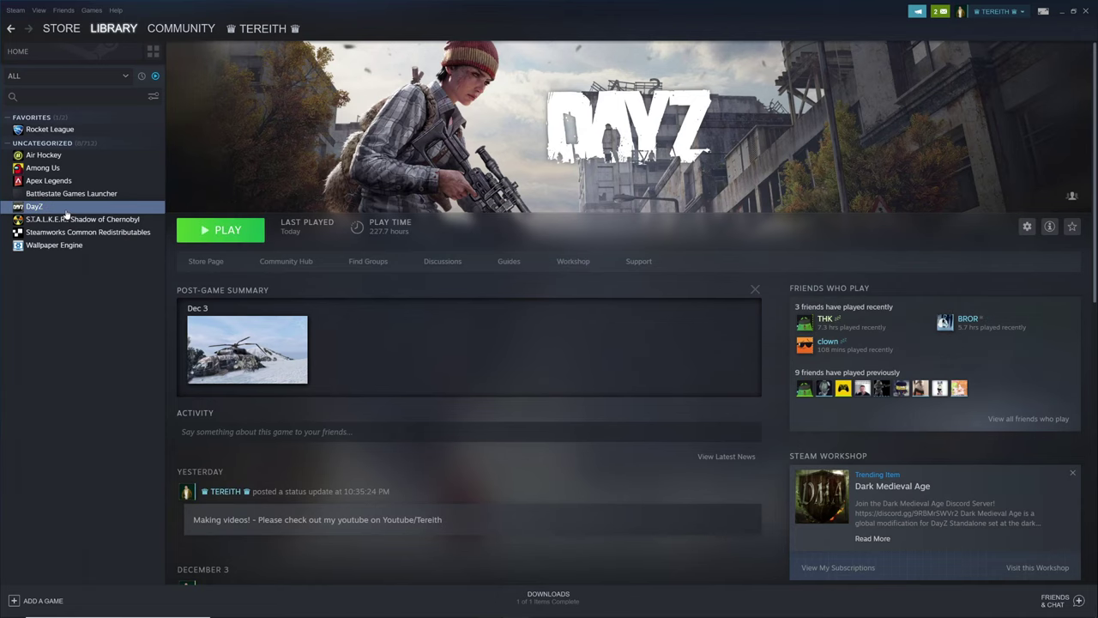
pyautogui.click(569, 262)
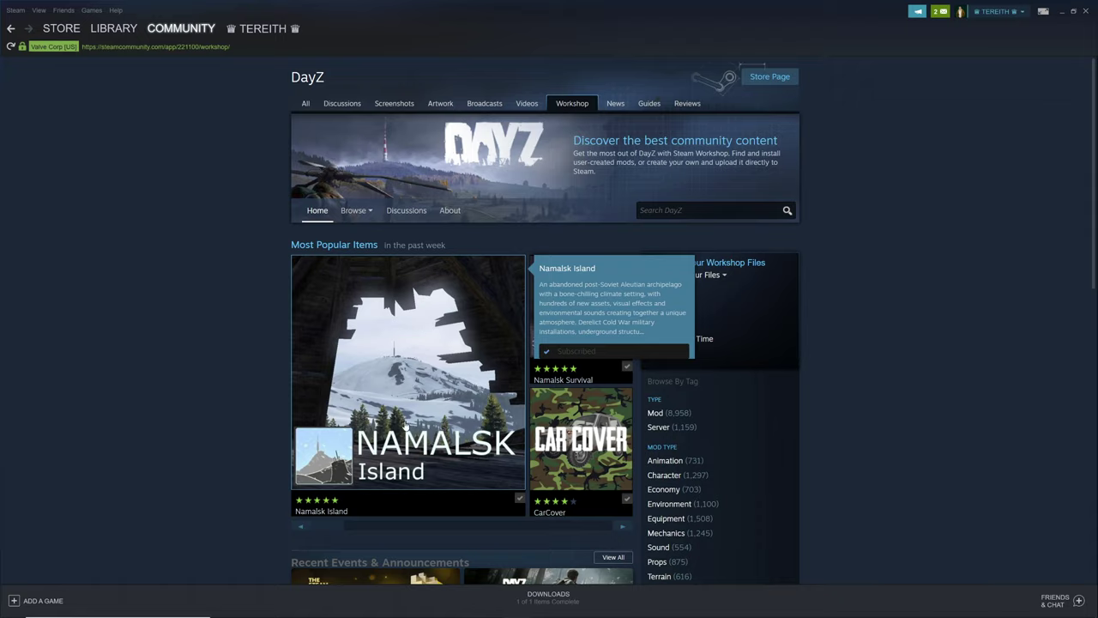
# Search the DayZ Workshop for "Namalsk" and preview the Namalsk Island and Namalsk Survival mods.
pyautogui.click(686, 210)
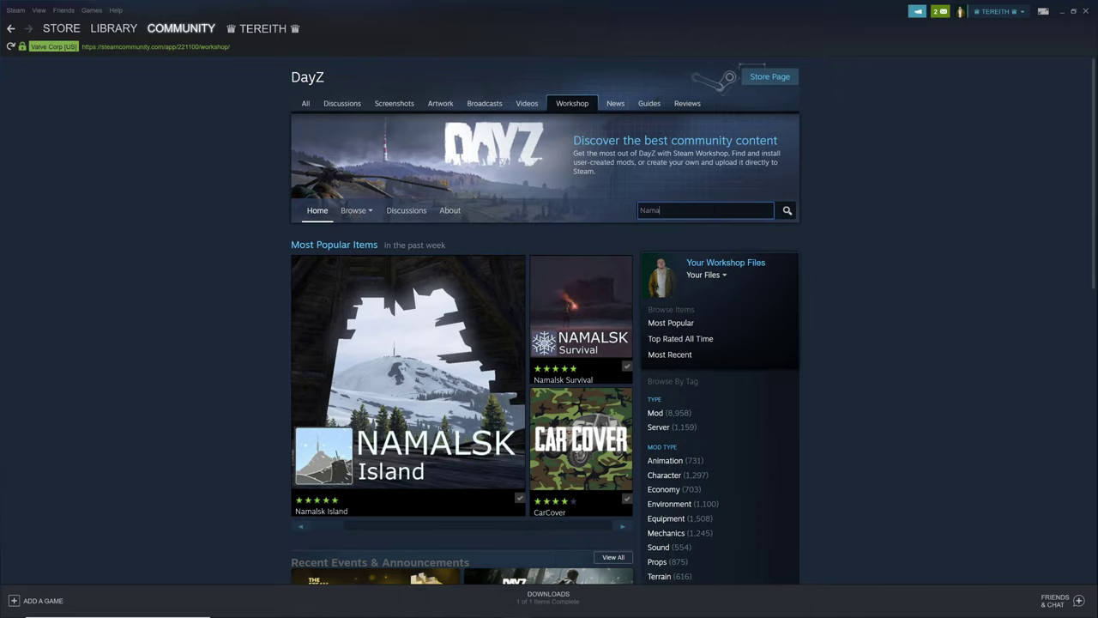
pyautogui.press('Return')
pyautogui.scroll(-2, 250, 274)
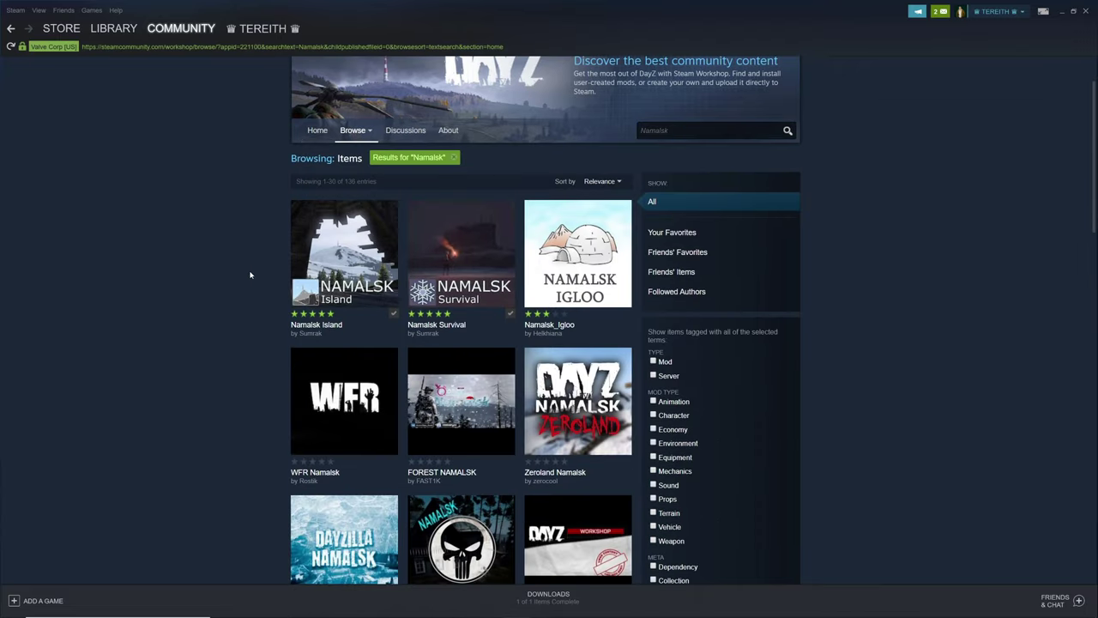
pyautogui.moveTo(354, 221)
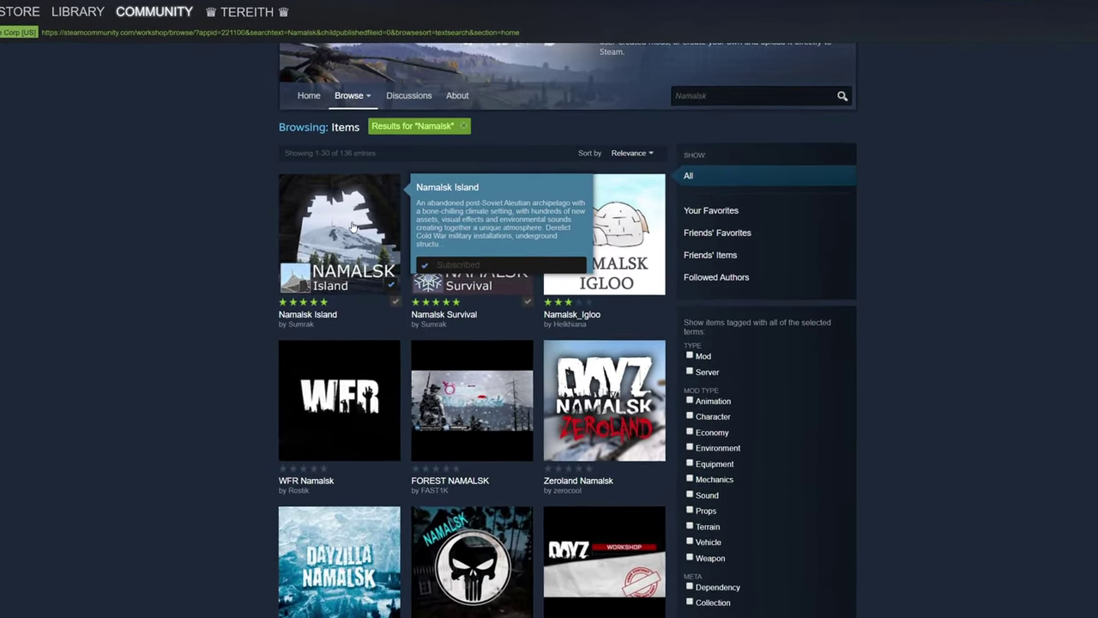
pyautogui.moveTo(473, 257)
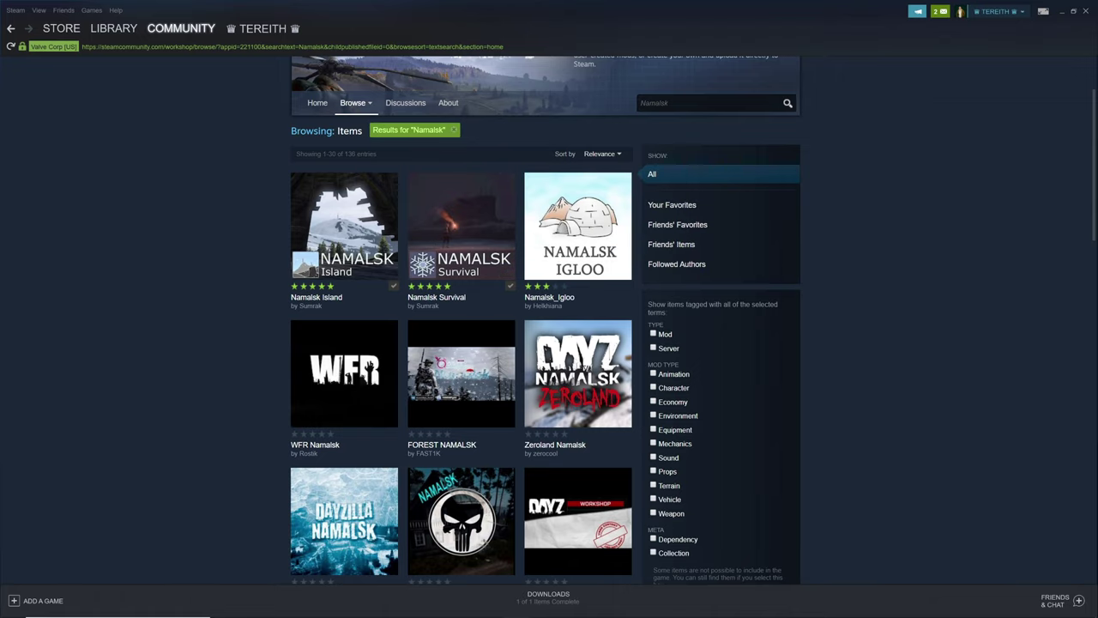
pyautogui.moveTo(466, 250)
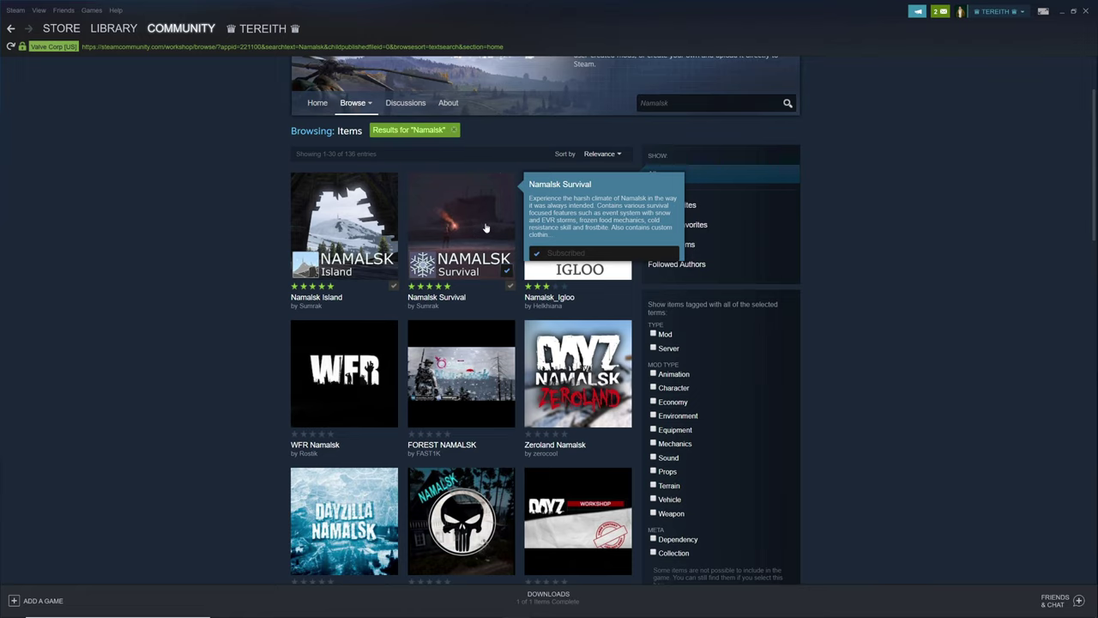
# View the Namalsk Survival mod's Workshop page with its subscription option and description, and close Steam.
pyautogui.click(444, 247)
pyautogui.scroll(-3, 521, 407)
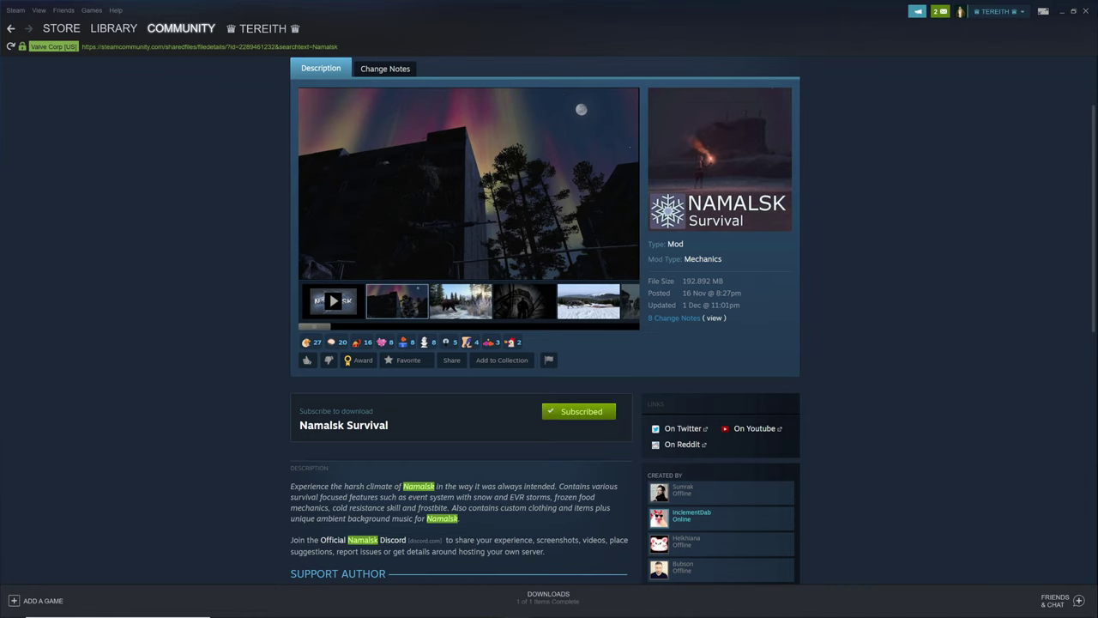
pyautogui.click(1086, 13)
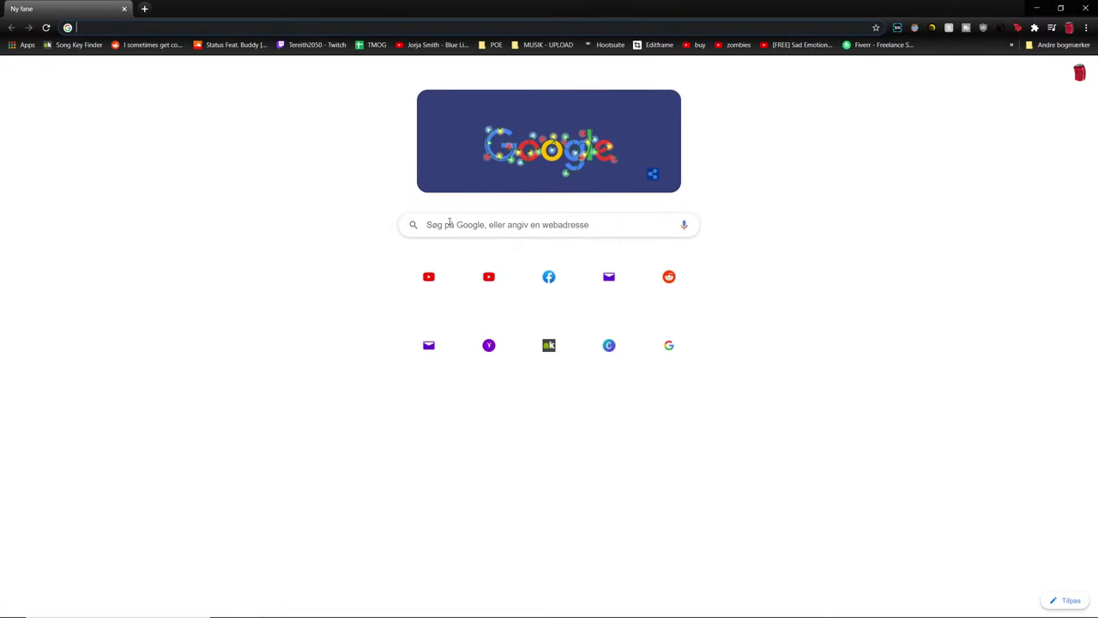
# Search Google in Chrome for "DayZ Magic Launcher", download the launcher from dayzmagiclauncher.com and close the browser.
pyautogui.click(449, 224)
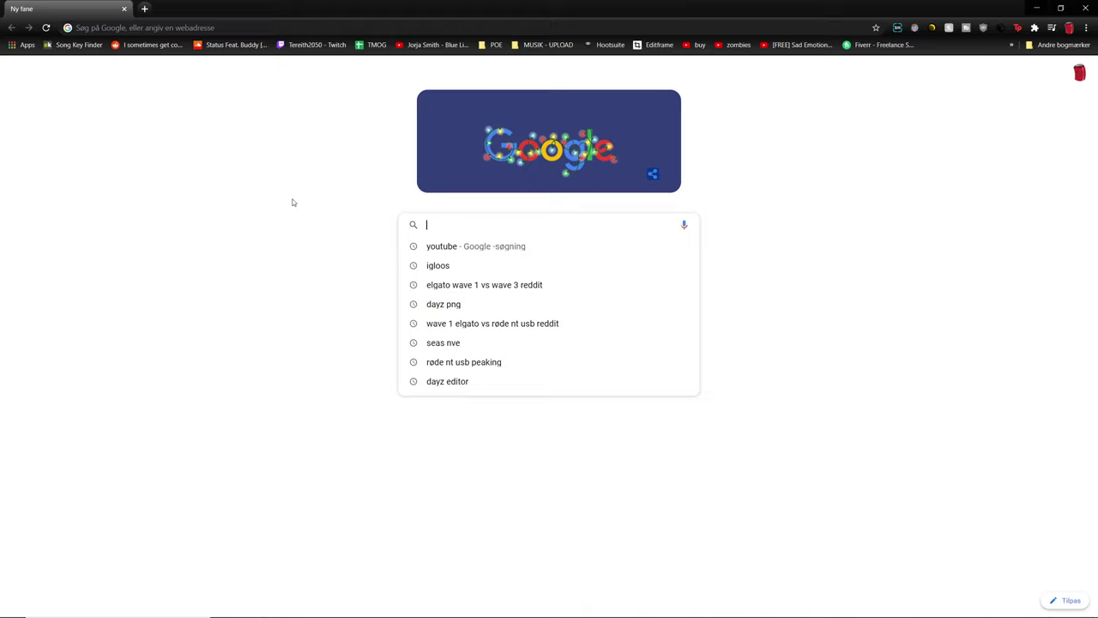
pyautogui.write('DayZ')
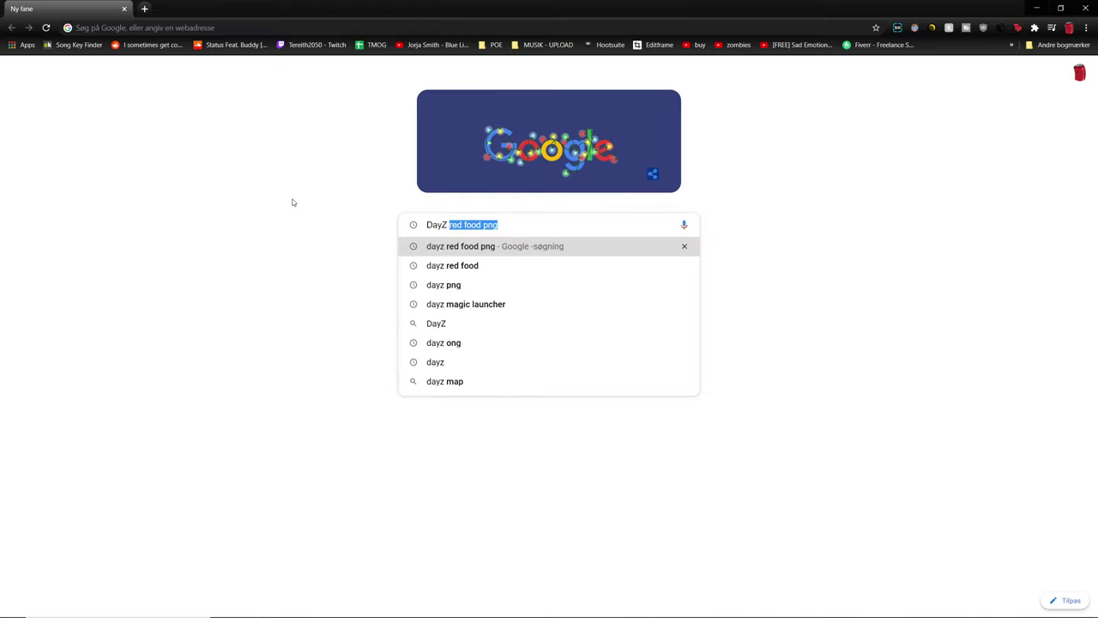
pyautogui.write(' Magic Launcher')
pyautogui.press('Return')
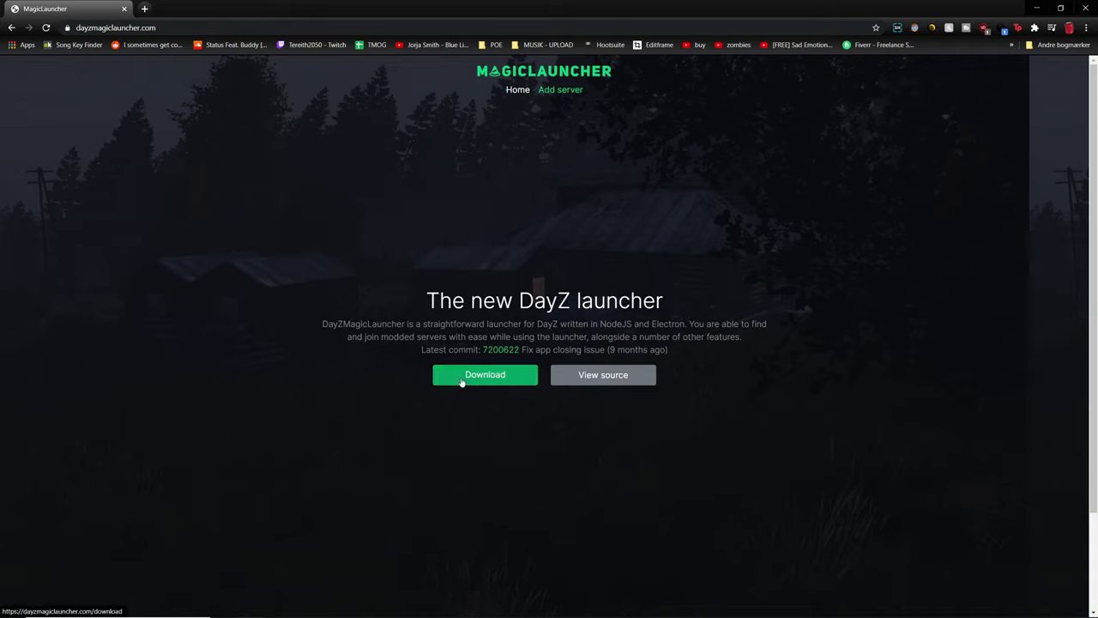
pyautogui.click(463, 376)
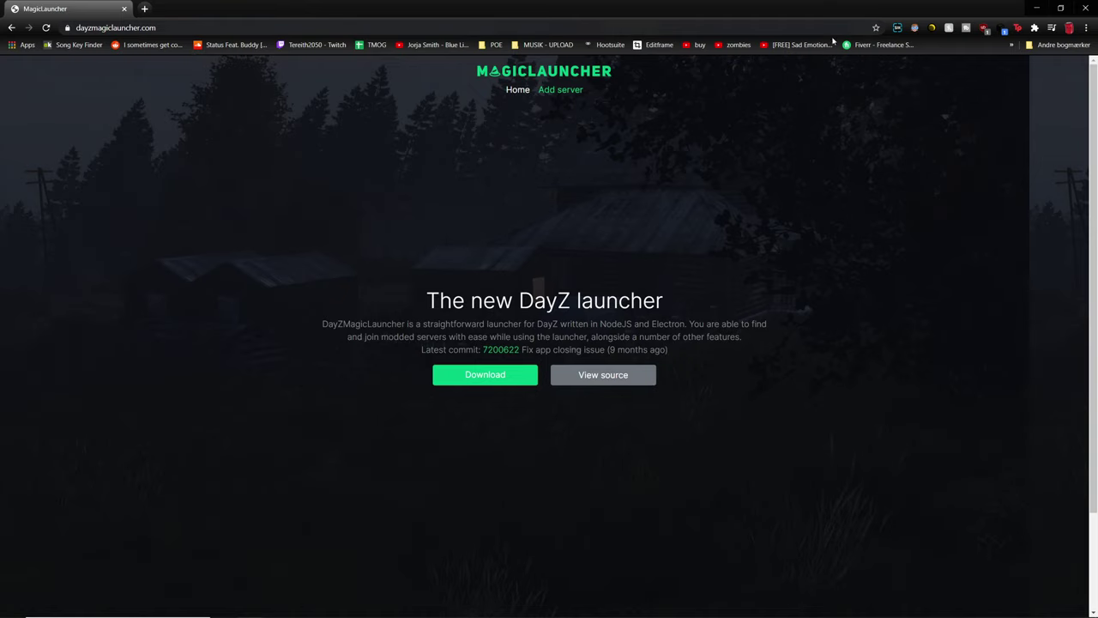
pyautogui.click(1085, 7)
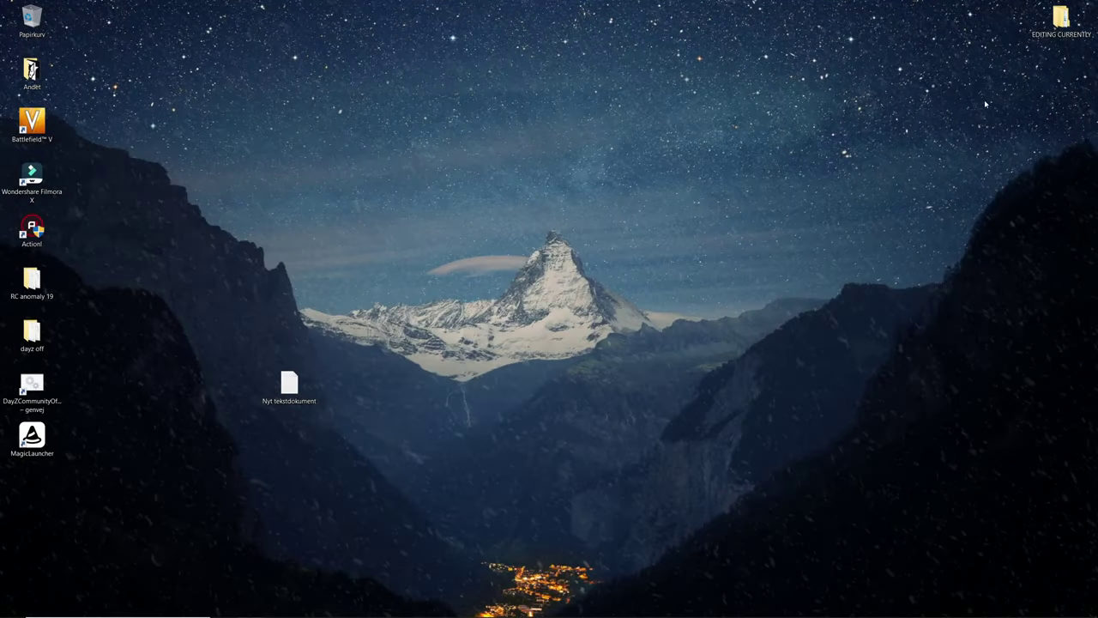
# Launch MagicLauncher and filter the server list to First person: Yes and Map: namalsk.
pyautogui.click(13, 442)
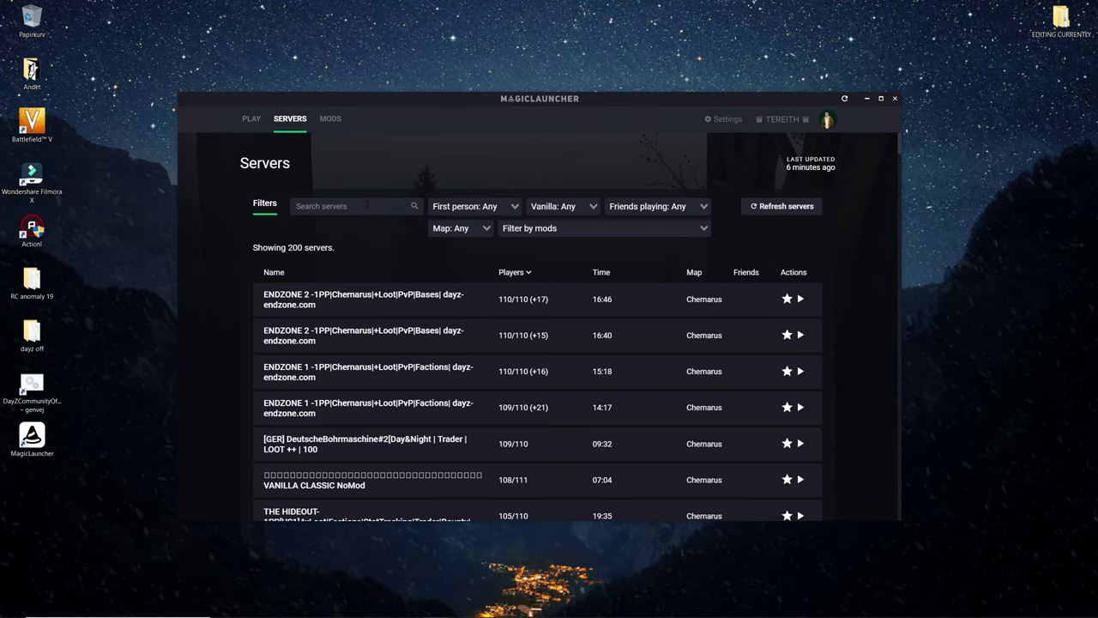
pyautogui.click(464, 209)
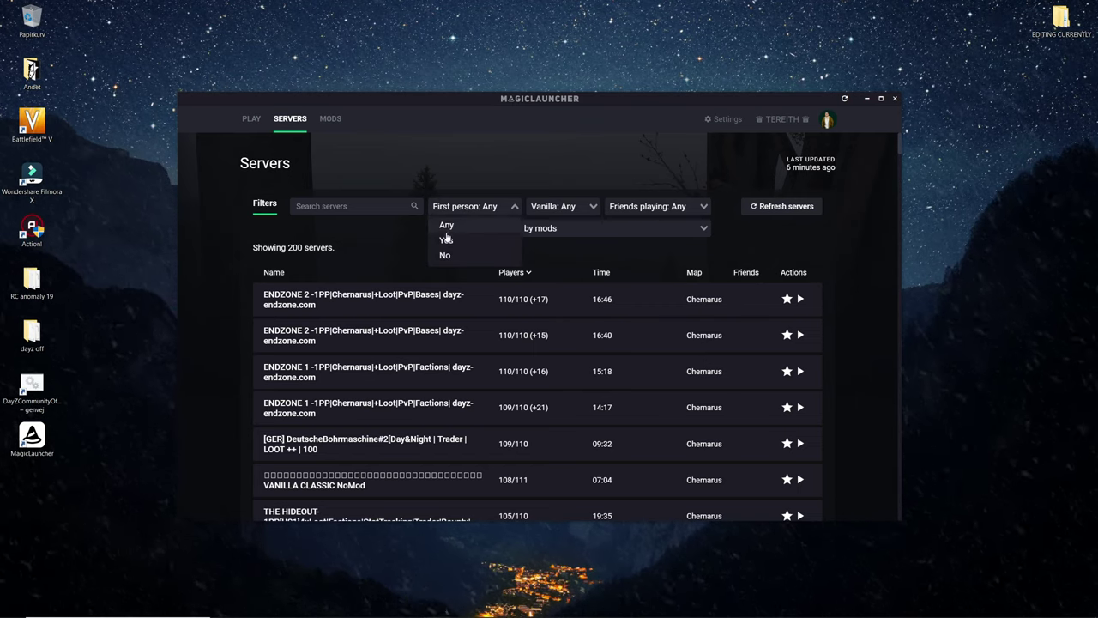
pyautogui.click(446, 241)
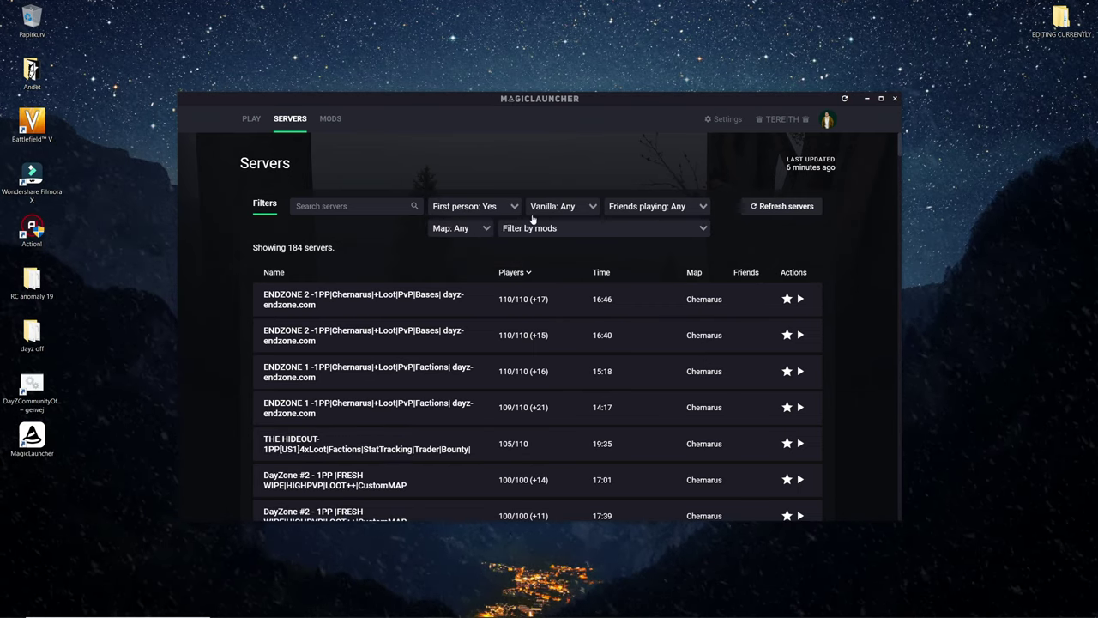
pyautogui.click(461, 230)
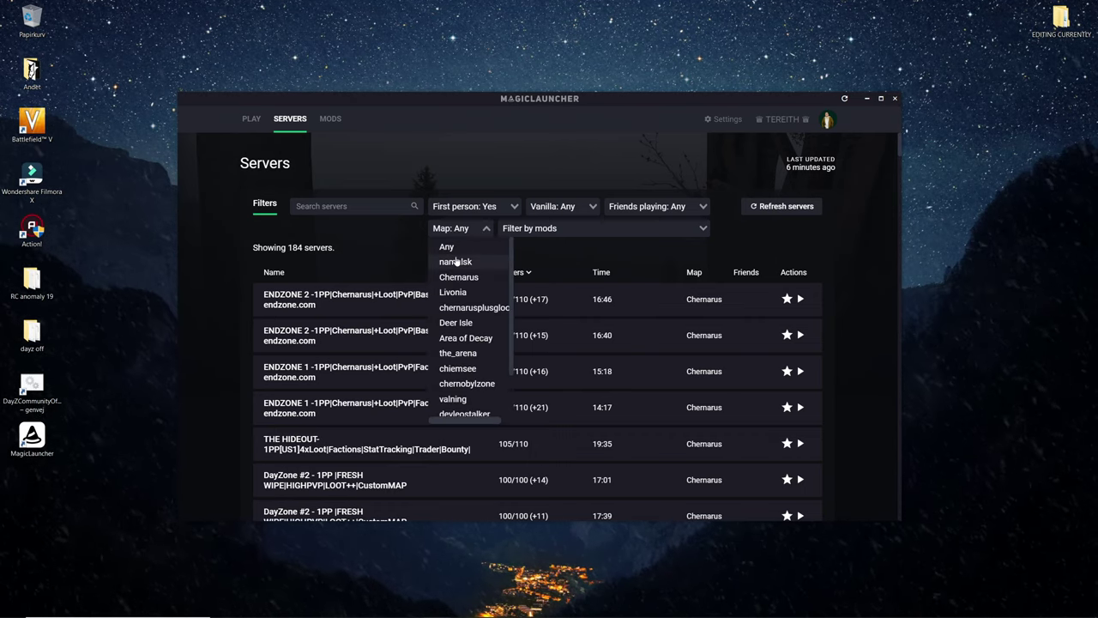
pyautogui.scroll(-3, 459, 301)
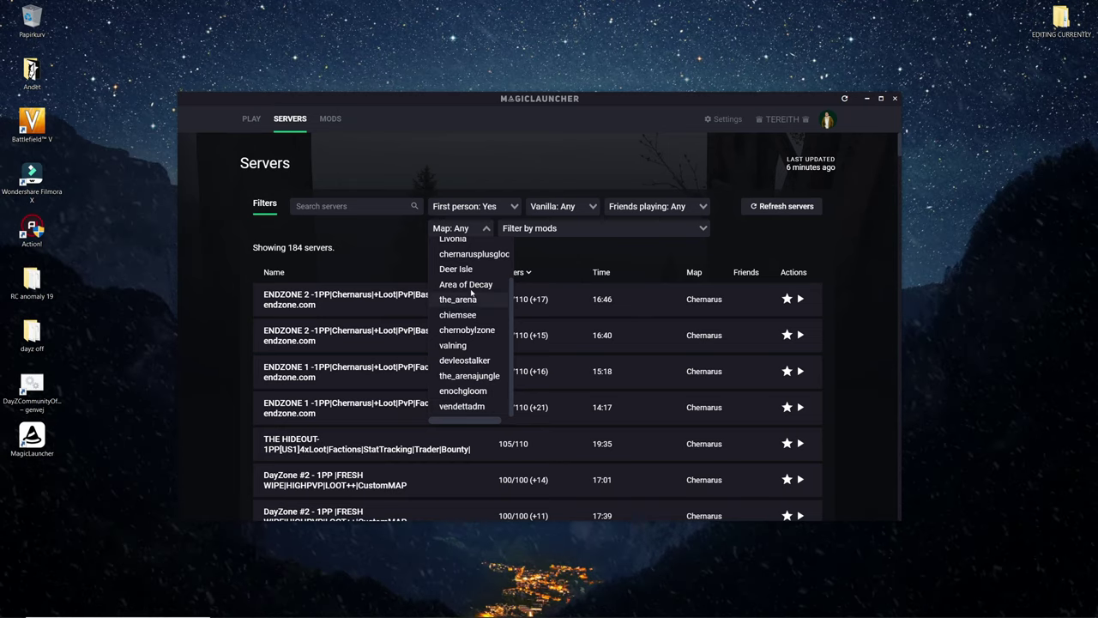
pyautogui.scroll(3, 470, 330)
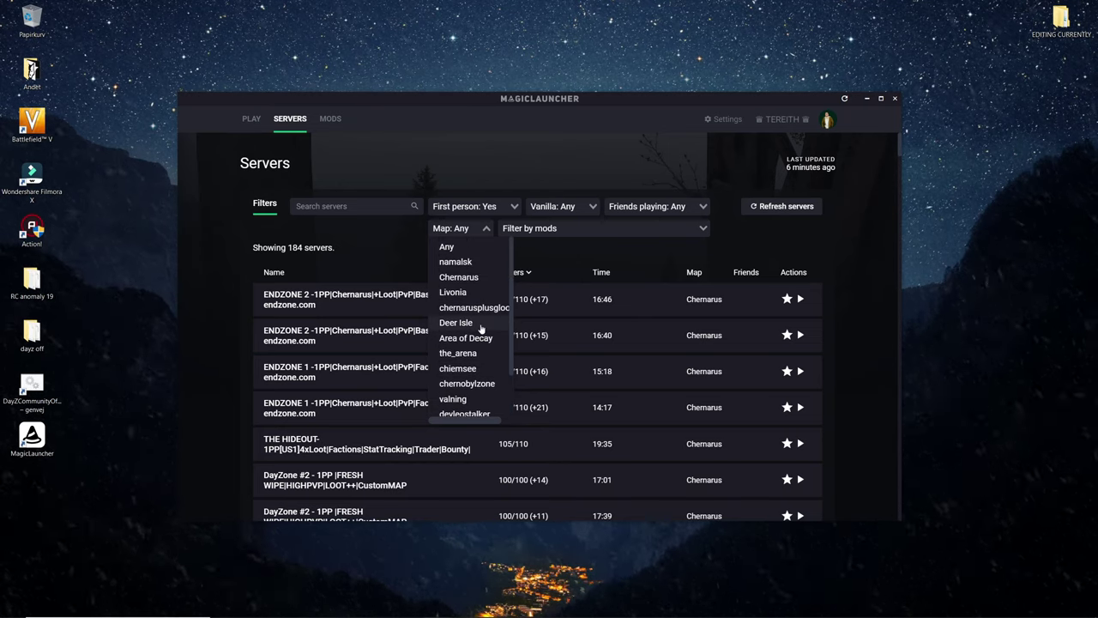
pyautogui.click(456, 261)
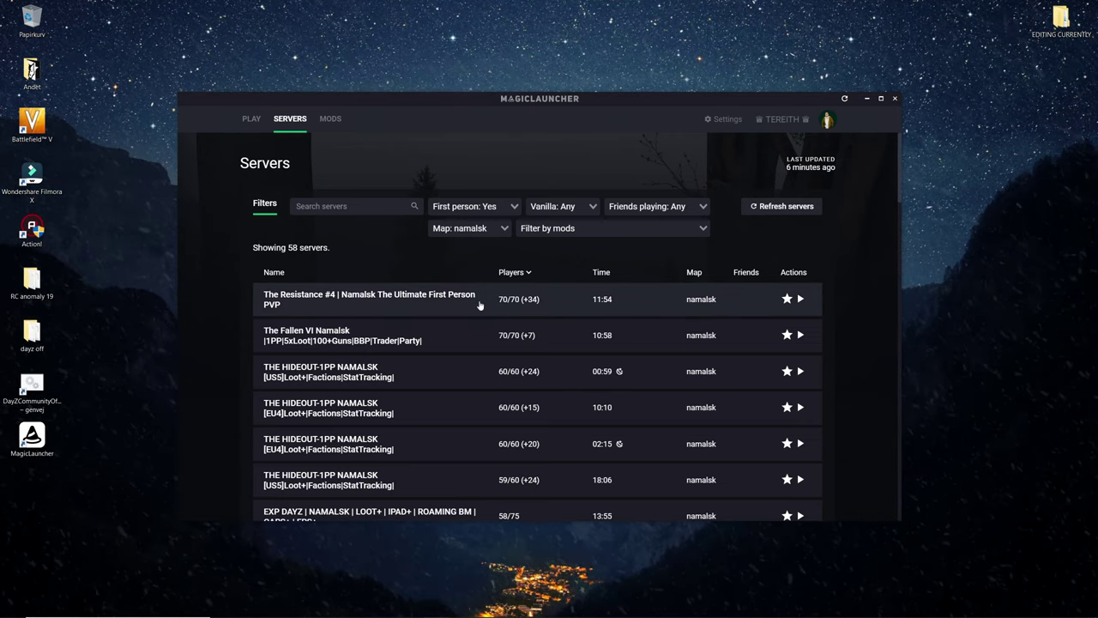
# Browse the filtered servers, join The Resistance #4 Namalsk server and acknowledge the required mods download.
pyautogui.scroll(-2, 635, 318)
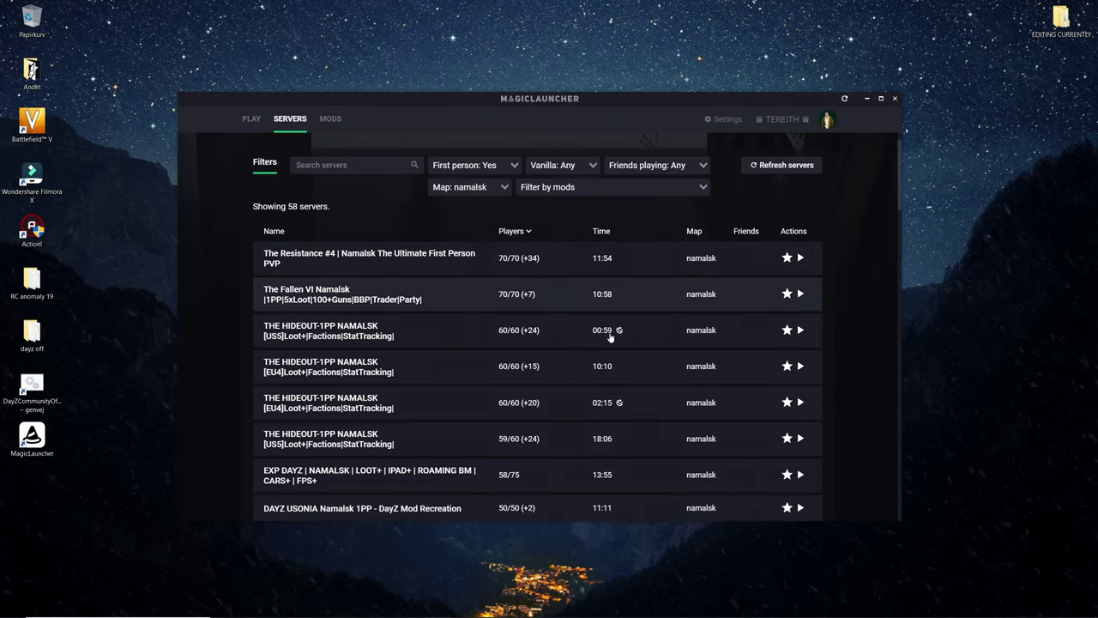
pyautogui.scroll(-5, 607, 323)
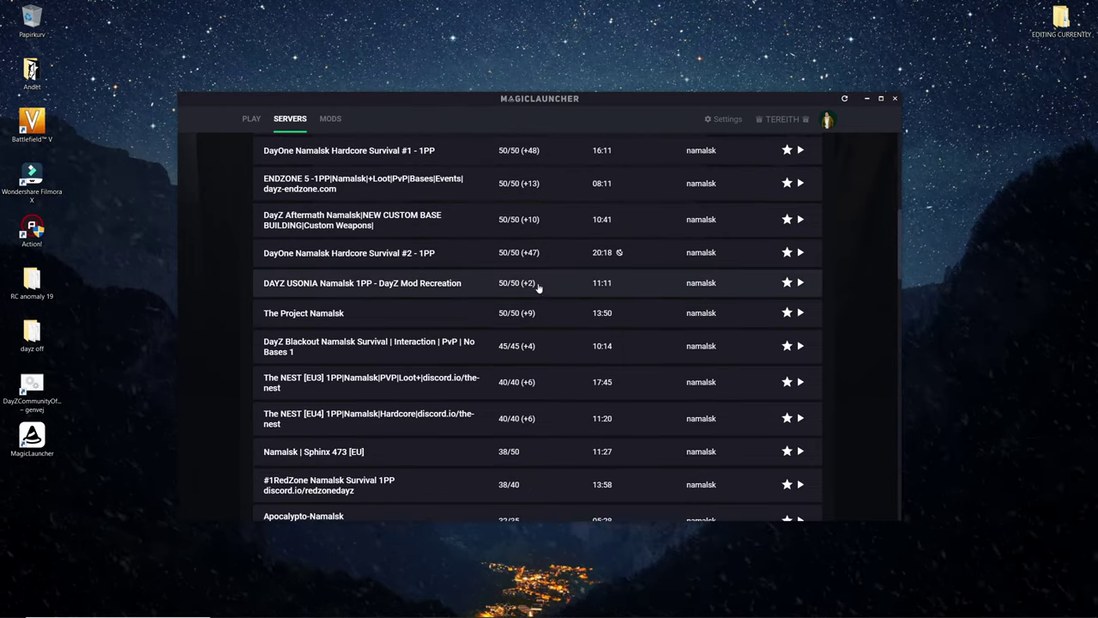
pyautogui.scroll(-5, 525, 283)
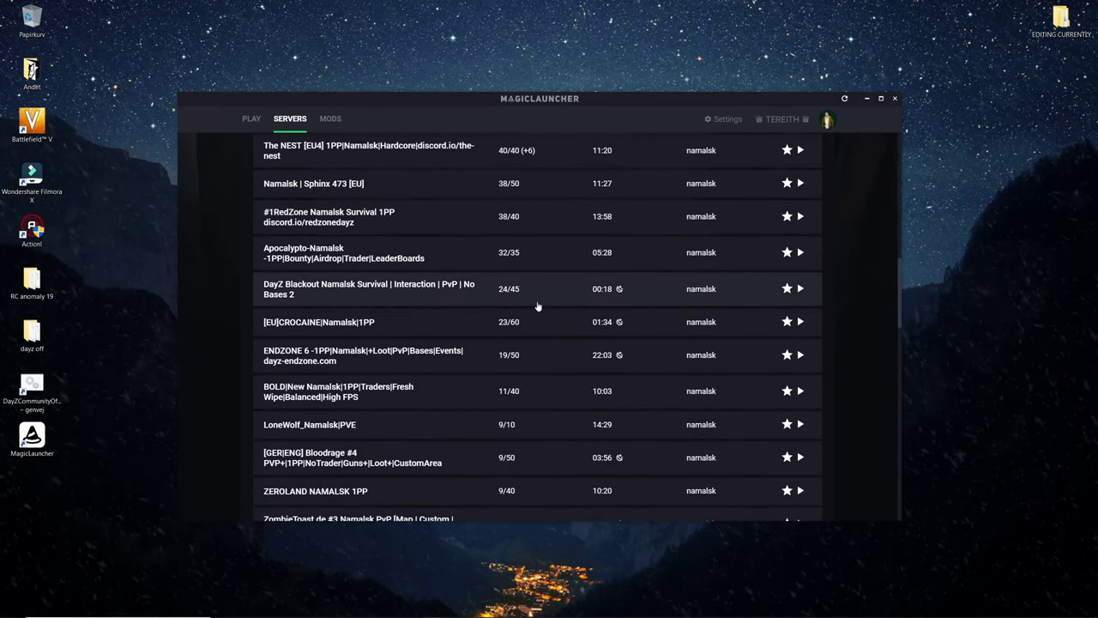
pyautogui.scroll(12, 549, 314)
pyautogui.scroll(2, 574, 331)
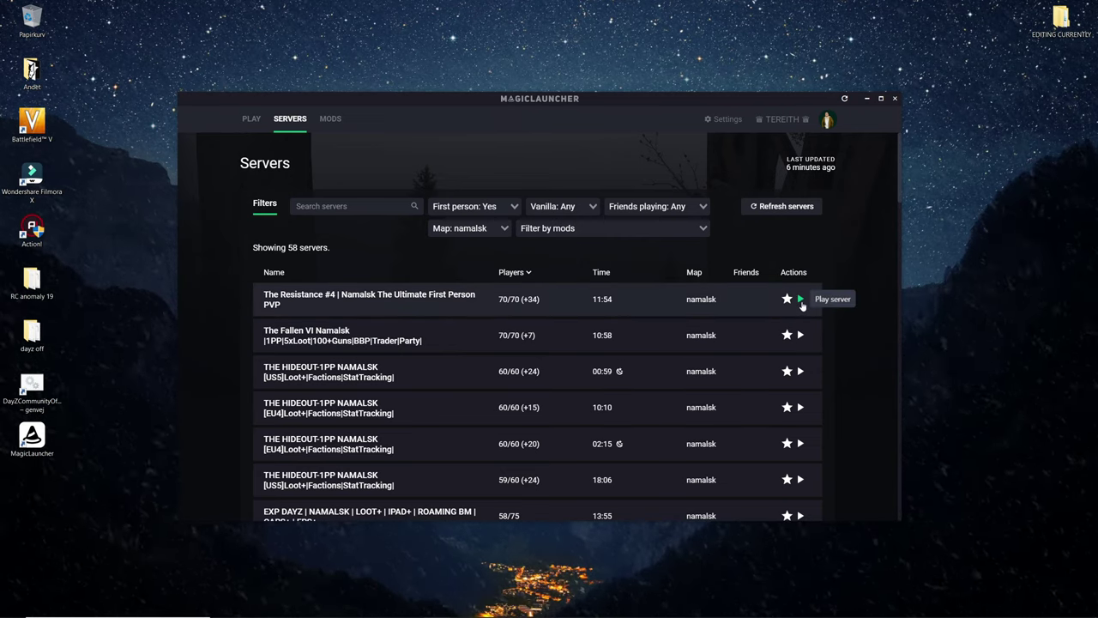
pyautogui.doubleClick(700, 343)
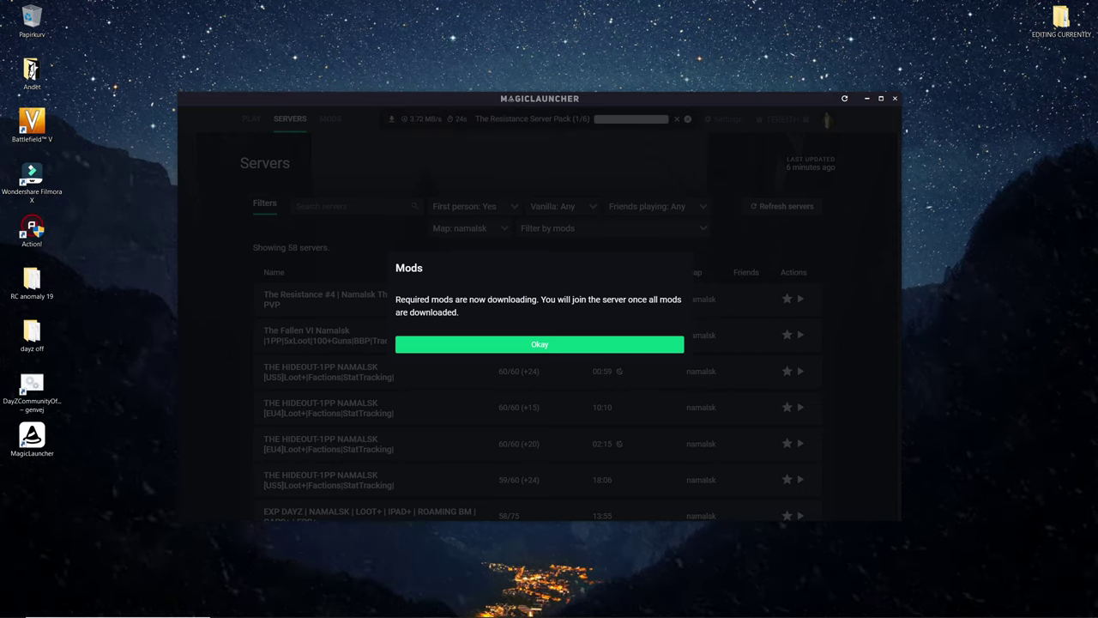
pyautogui.click(524, 345)
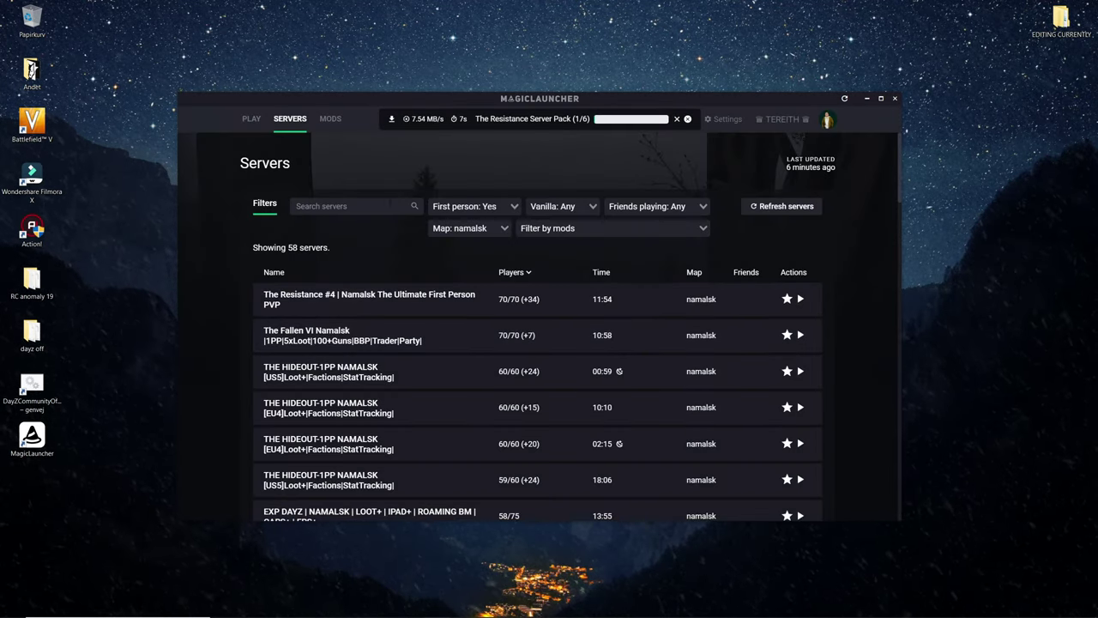
# Review the installed mods and the server pack's download progress, and return to the server list.
pyautogui.click(331, 120)
pyautogui.scroll(-1, 549, 275)
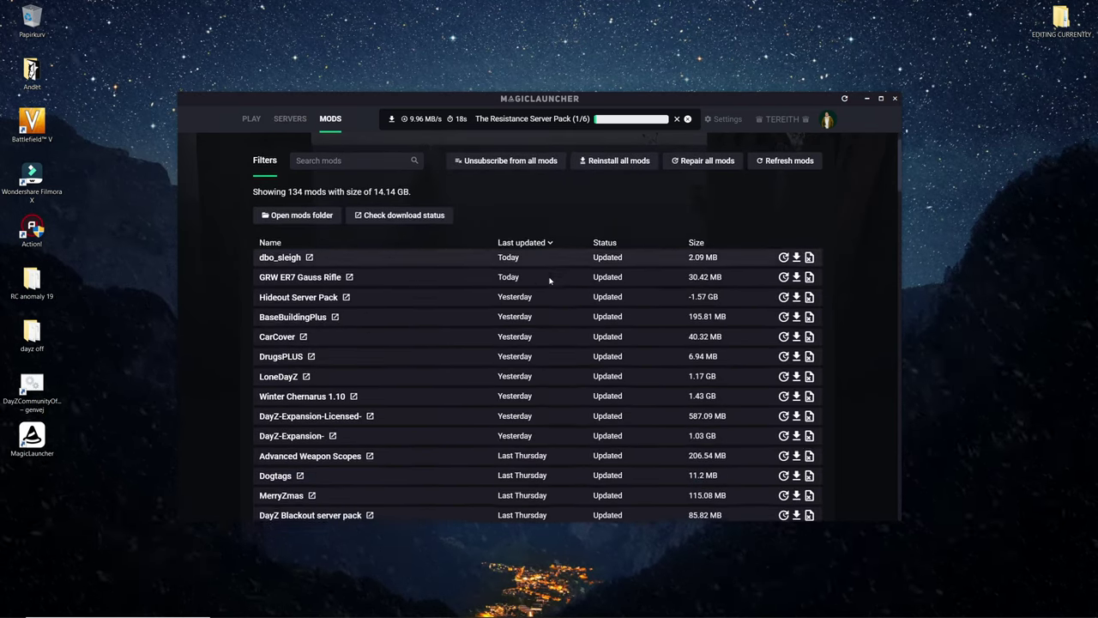
pyautogui.scroll(2, 480, 249)
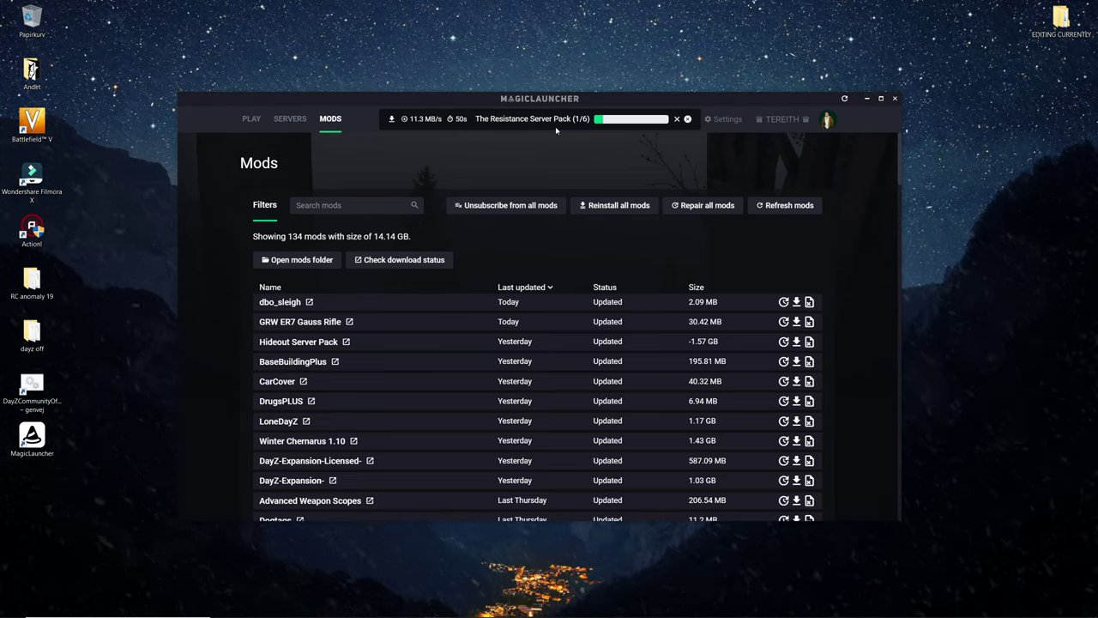
pyautogui.click(290, 120)
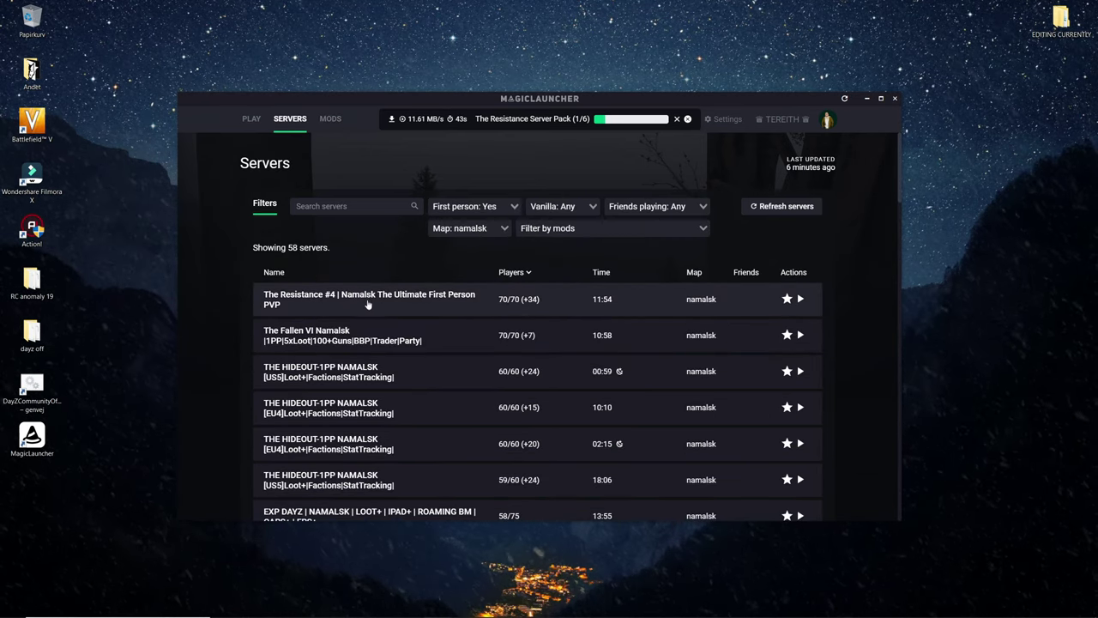